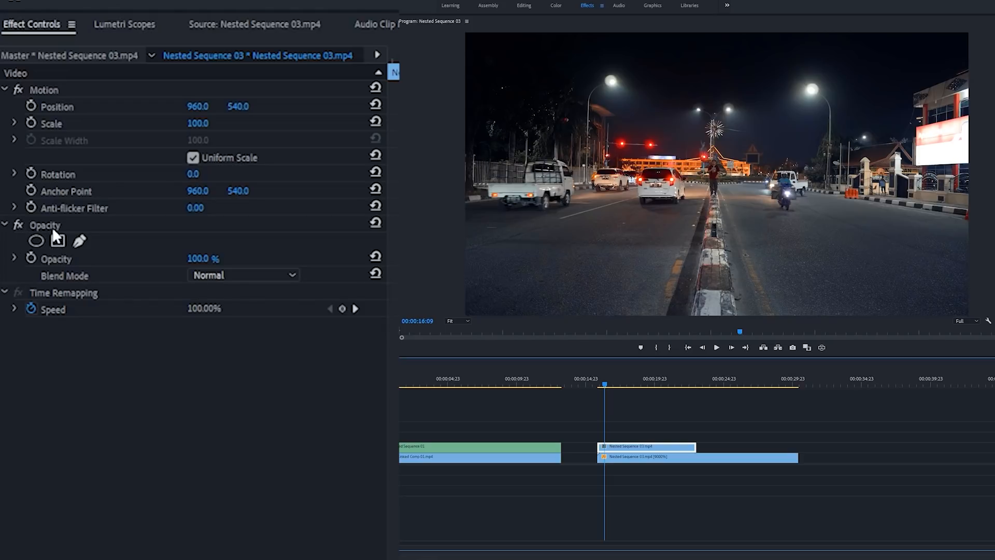
Draw a four-point opacity mask around the man on the upper Nested Sequence 03 clip and enable Mask Path keyframing.
click(80, 241)
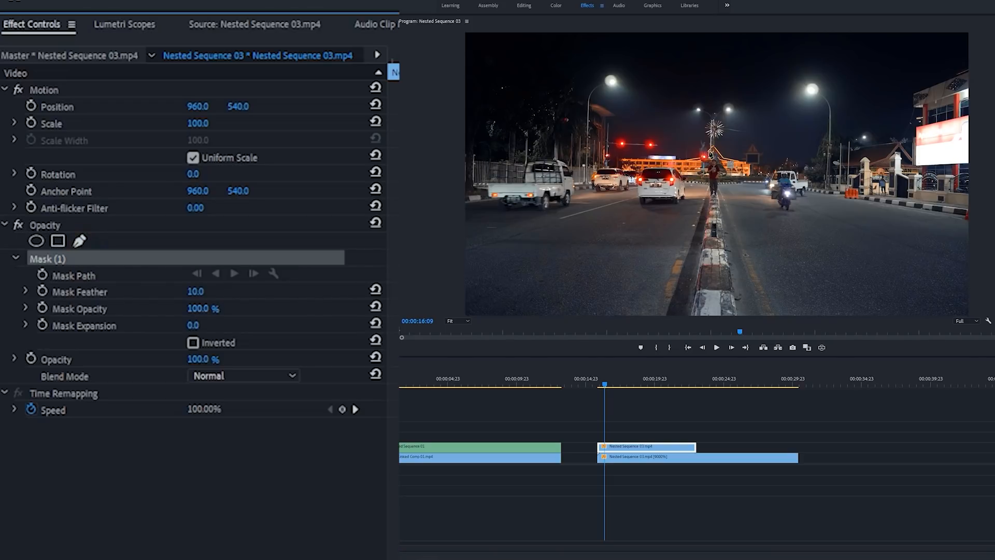
click(698, 155)
click(706, 213)
click(737, 148)
click(698, 156)
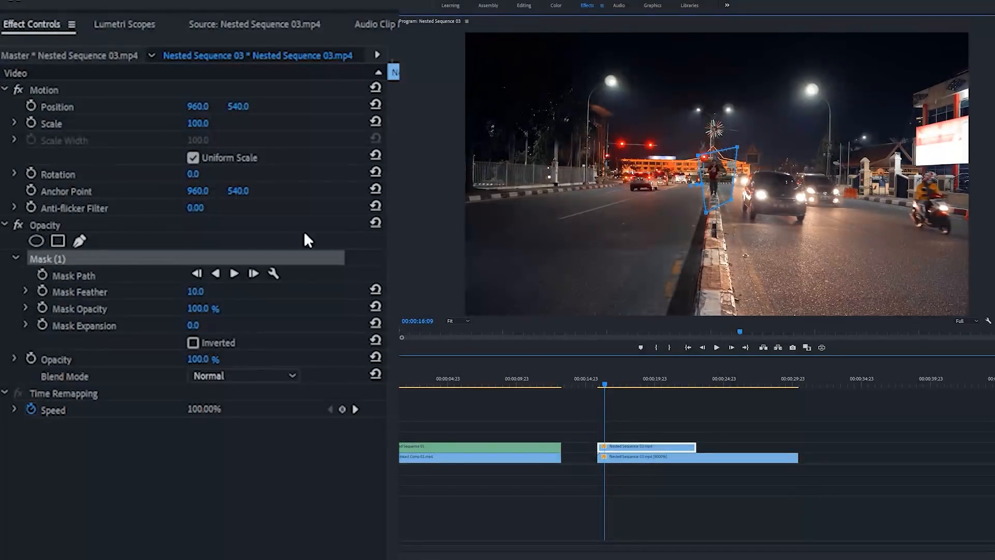
click(41, 274)
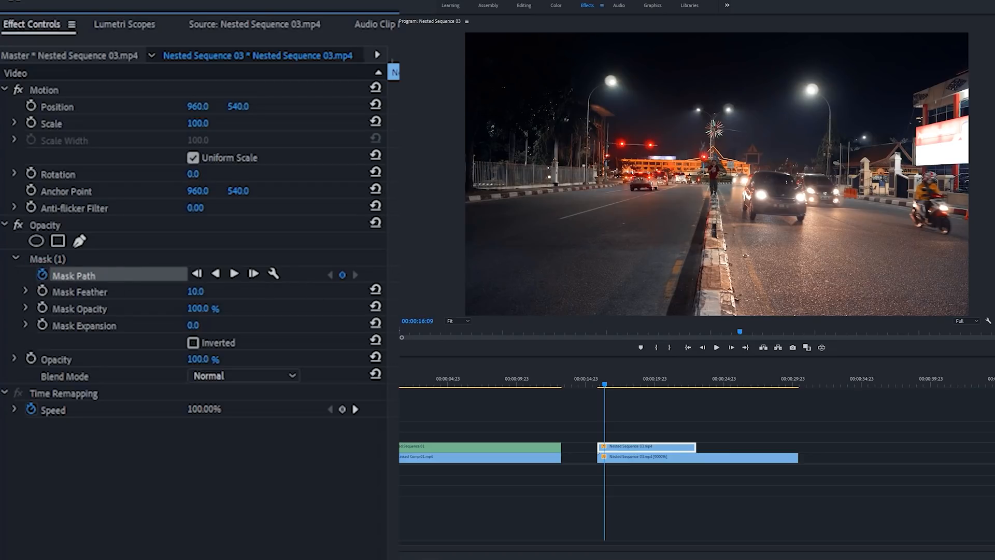
Advance one frame, set the preview zoom to 200%, and reshape the mask corners around the man on the median.
drag(407, 275, 389, 274)
click(731, 347)
click(461, 320)
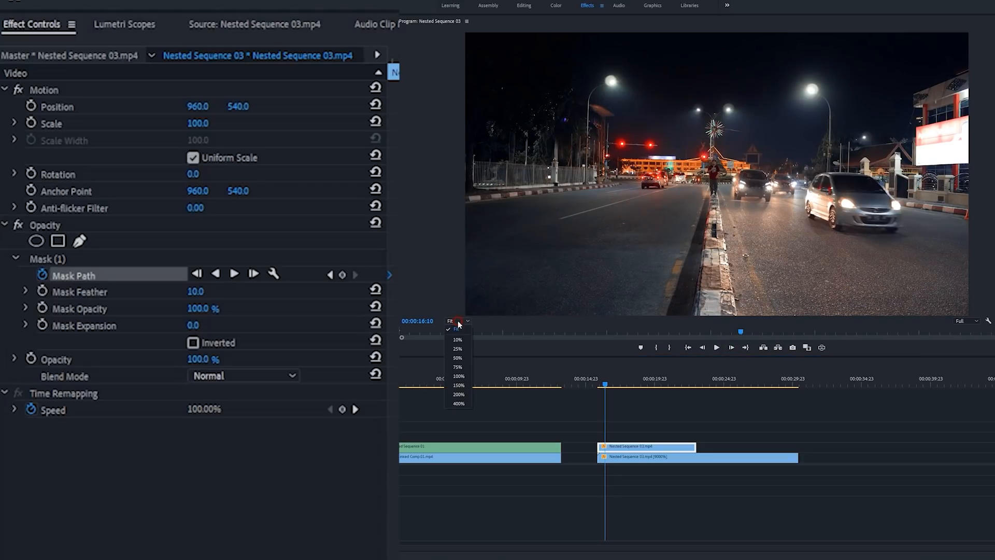
click(459, 394)
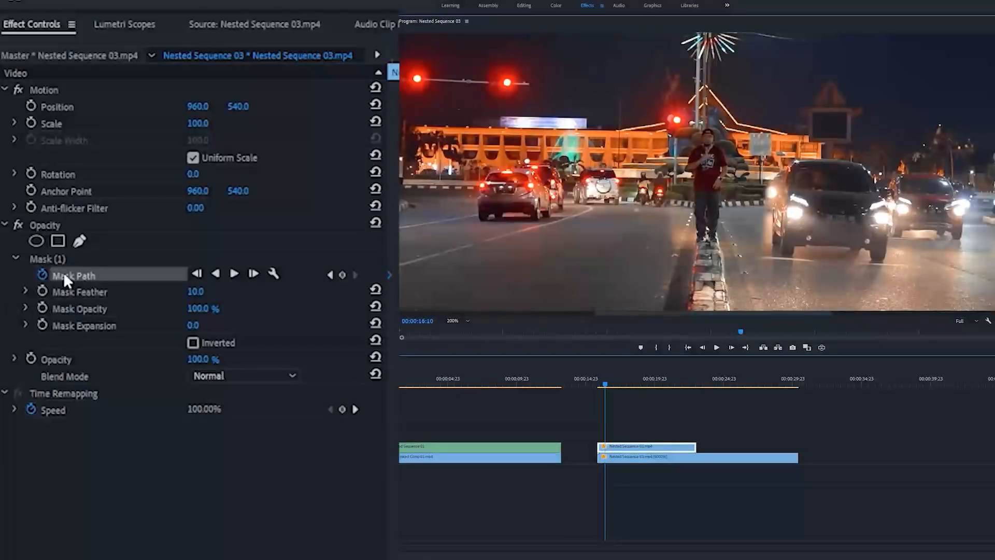
click(635, 446)
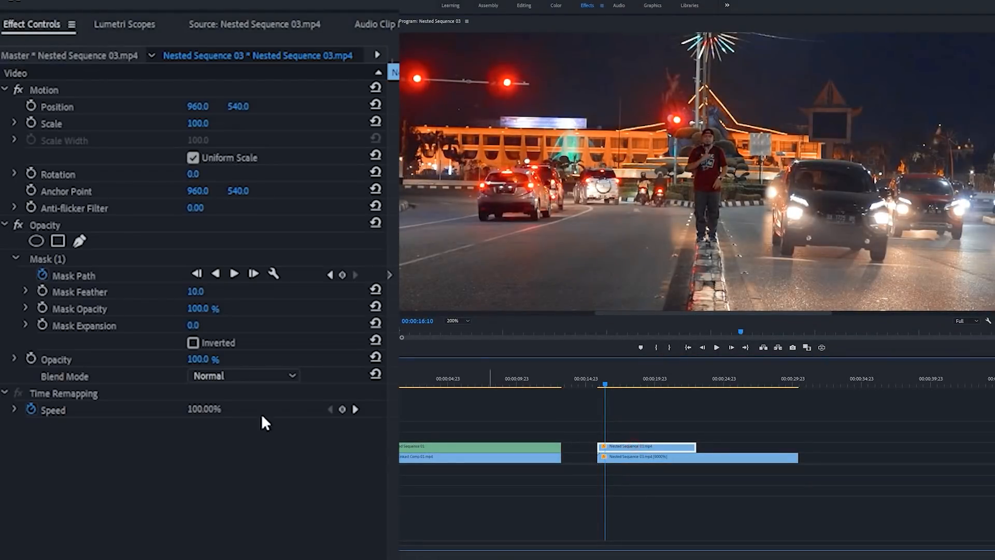
click(73, 276)
drag(657, 117, 684, 136)
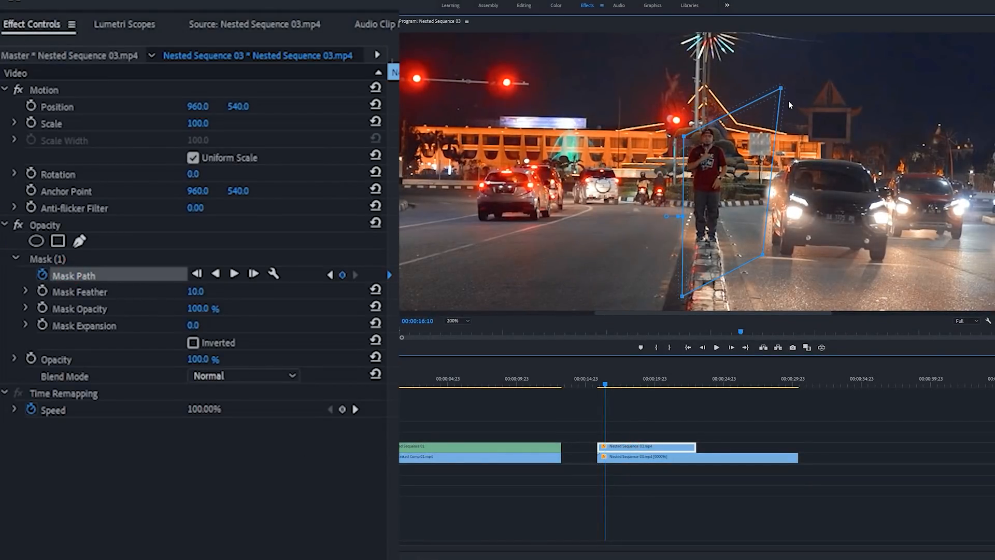
drag(771, 102, 673, 113)
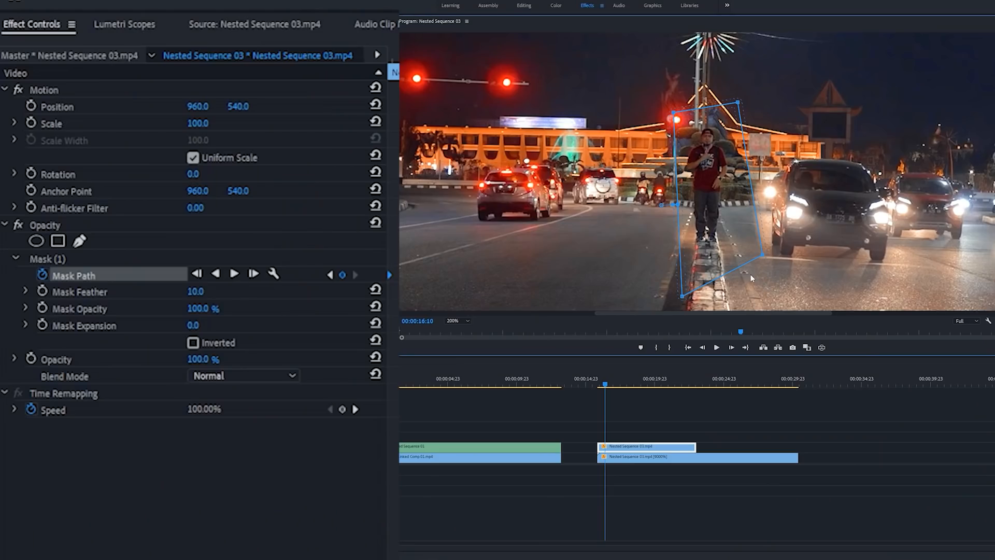
drag(755, 249, 743, 231)
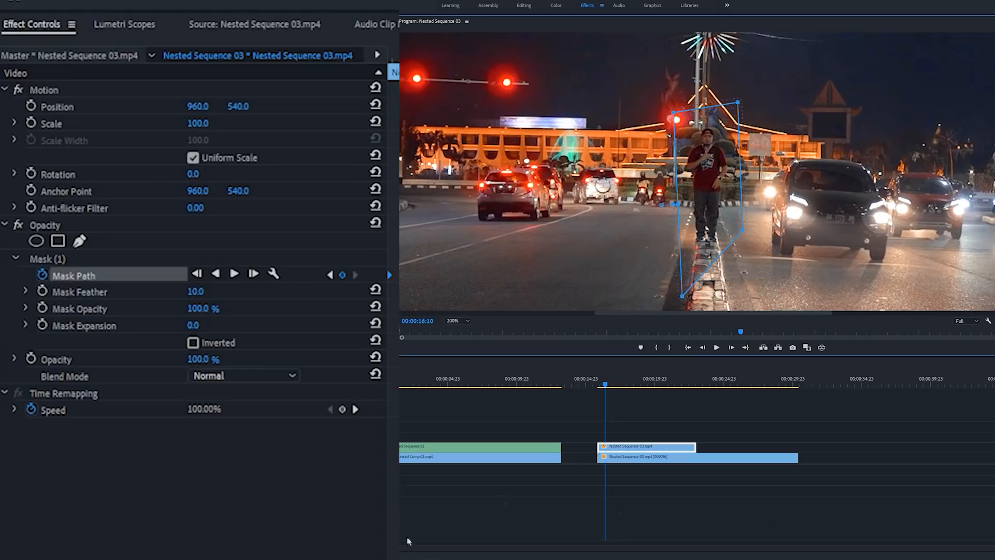
drag(772, 545, 732, 545)
drag(740, 236, 769, 250)
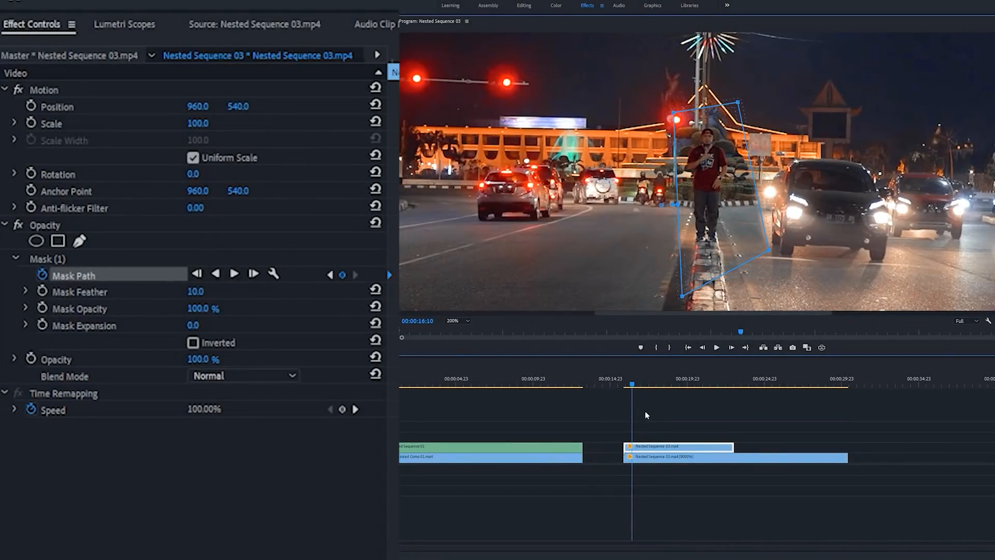
Set the mask feather of the upper Nested Sequence 03 clip to 69.
drag(626, 383, 633, 384)
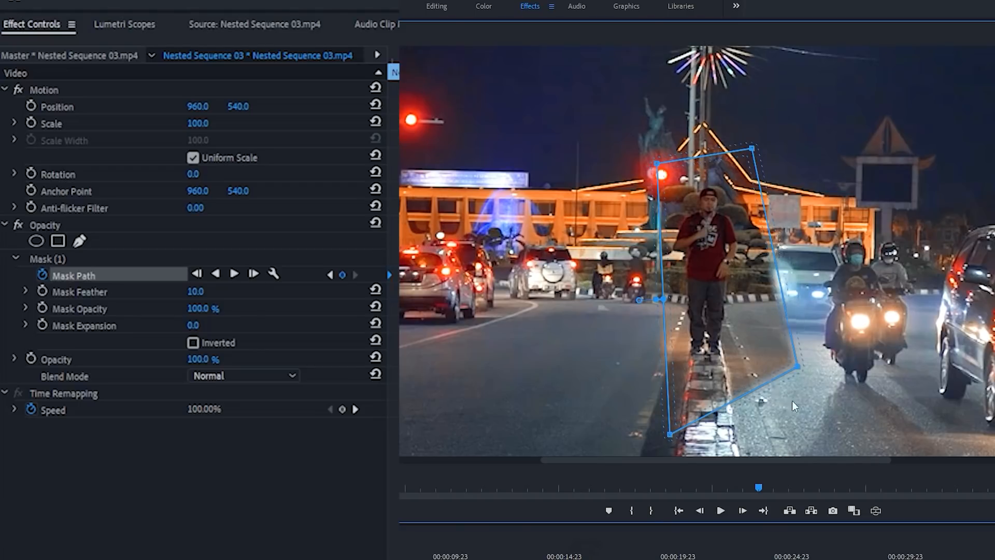
click(810, 401)
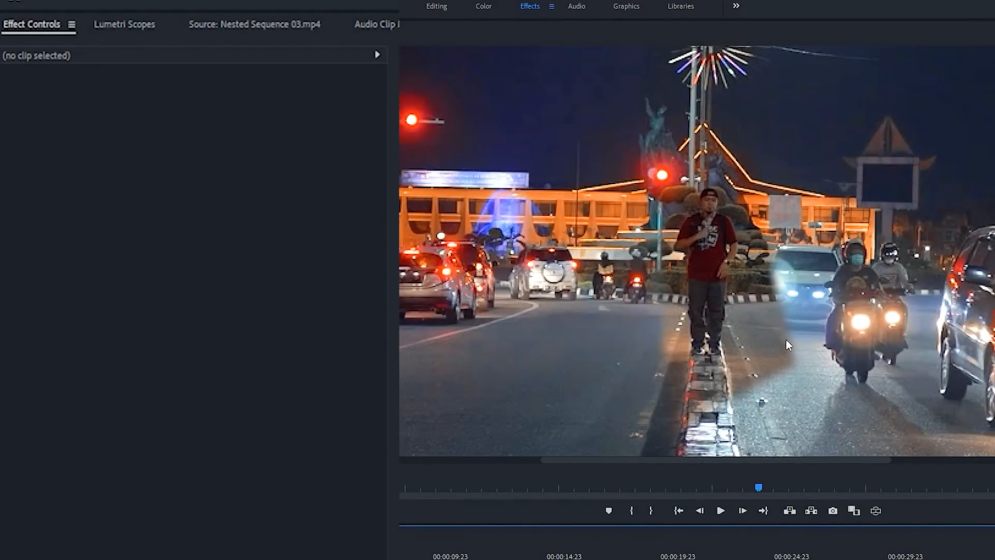
click(650, 558)
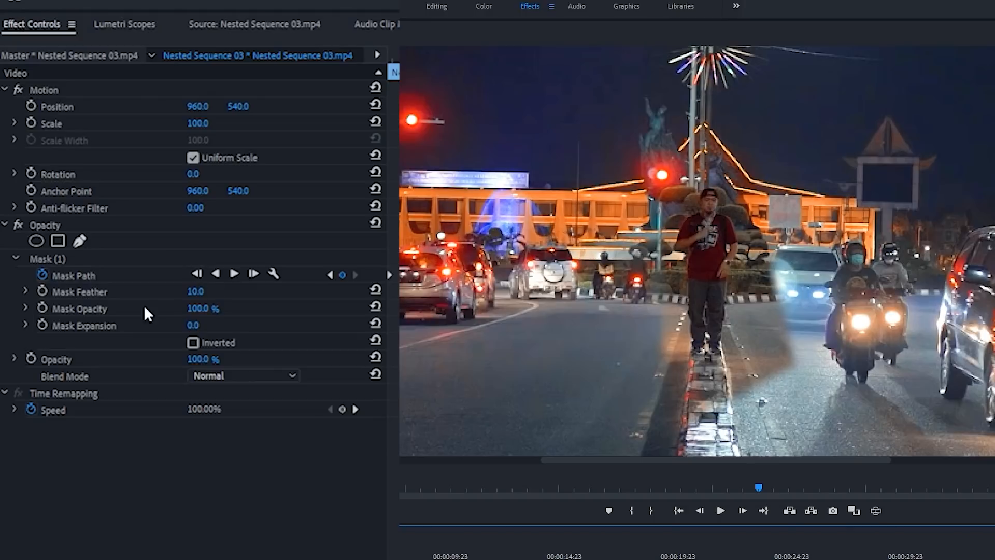
drag(205, 291, 236, 291)
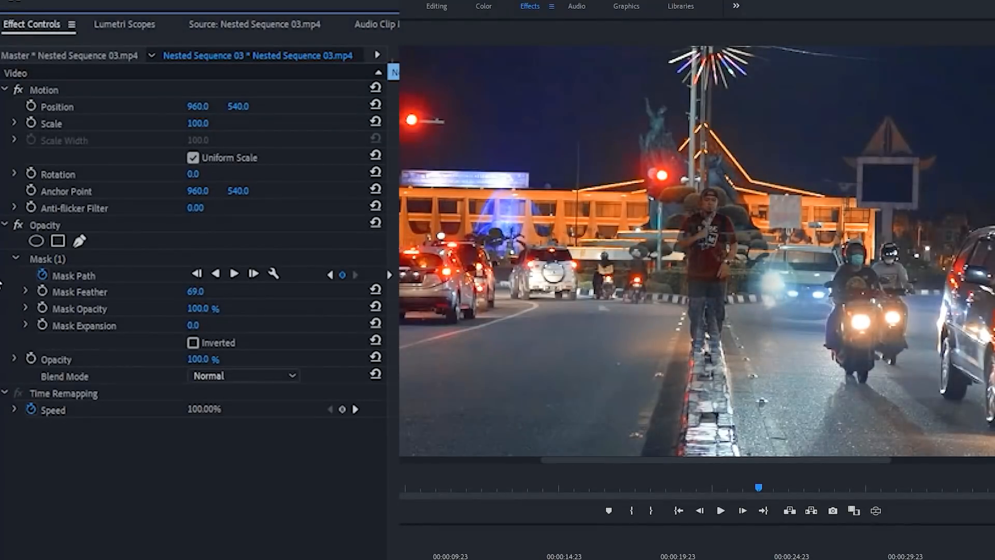
Widen the mask path by moving the two corners on the motorcycle side outward, away from the man.
click(72, 275)
click(876, 384)
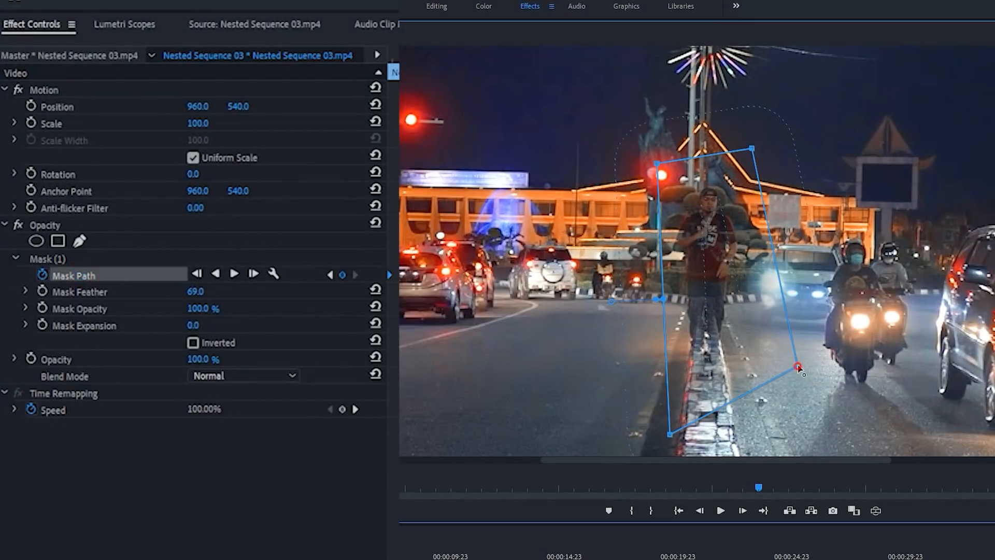
drag(875, 385, 834, 379)
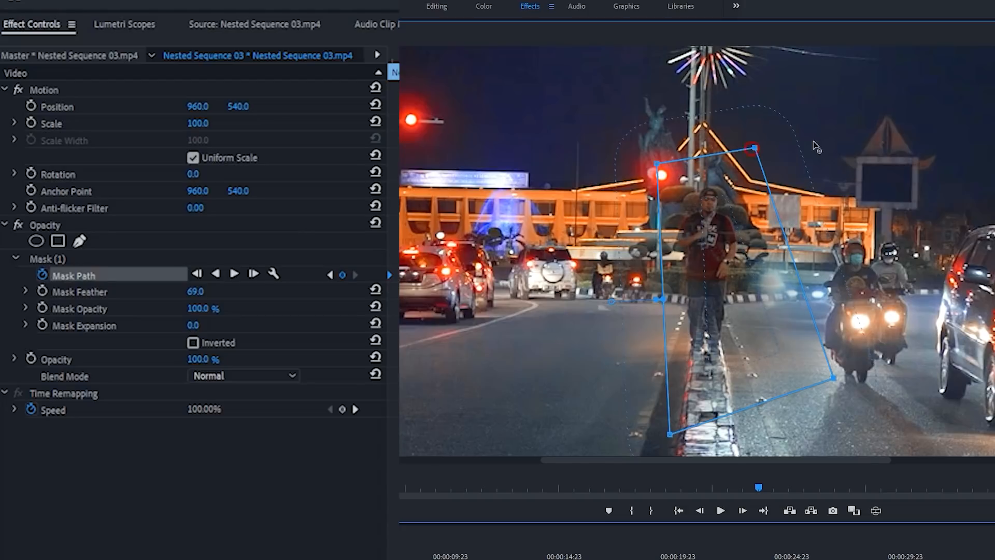
drag(752, 149, 816, 141)
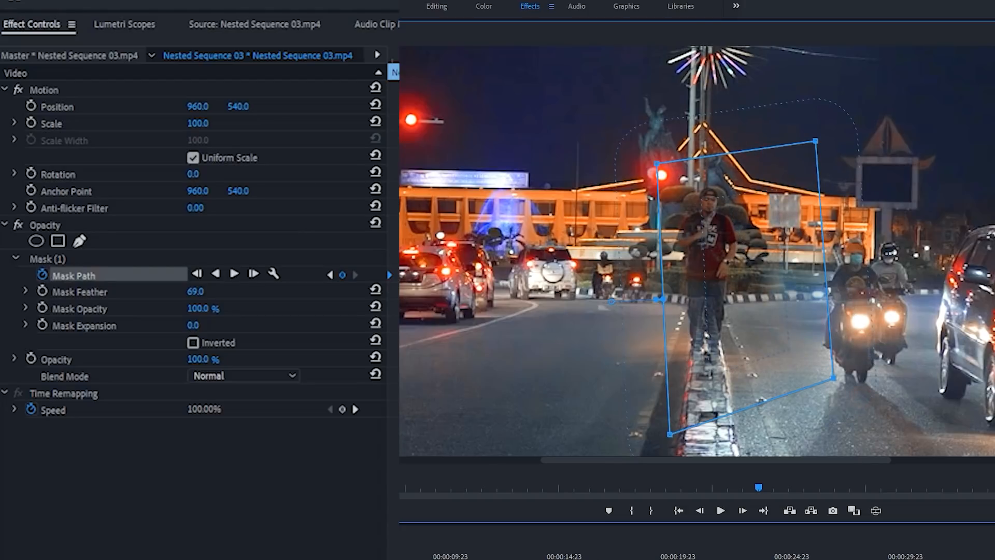
click(876, 557)
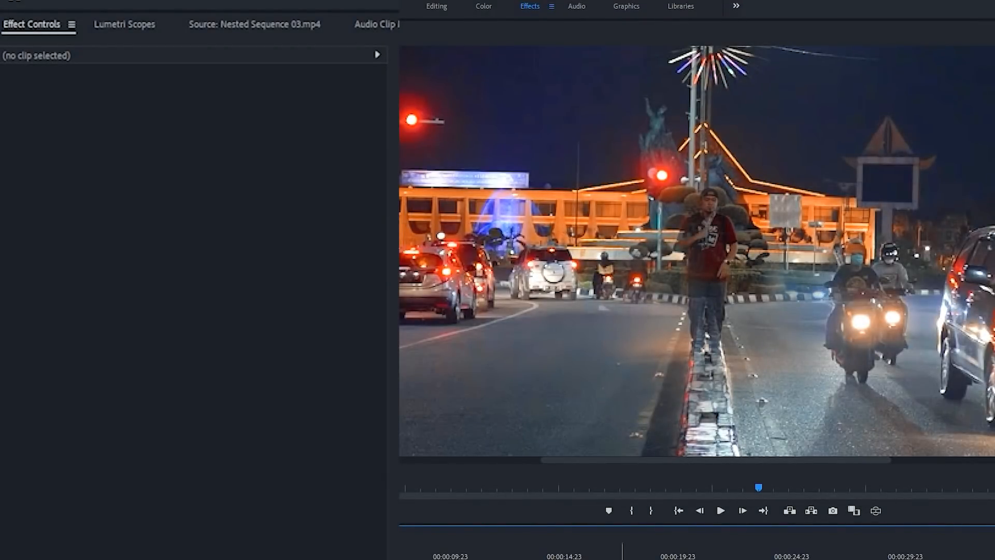
click(636, 558)
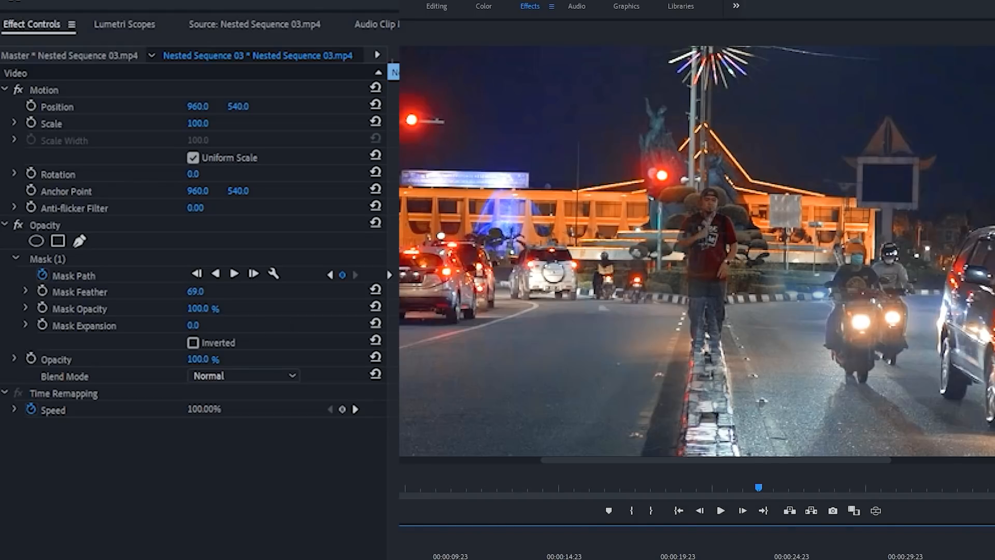
Scrub through the Nested Sequence 01 clip to examine how its keyframed mask path follows the walking man.
key(Up)
key(Up)
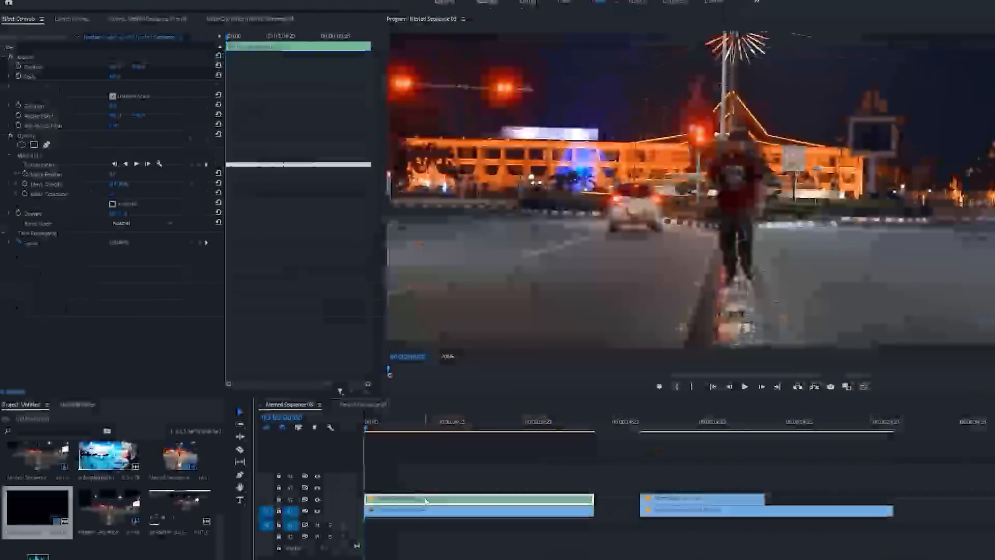
click(45, 165)
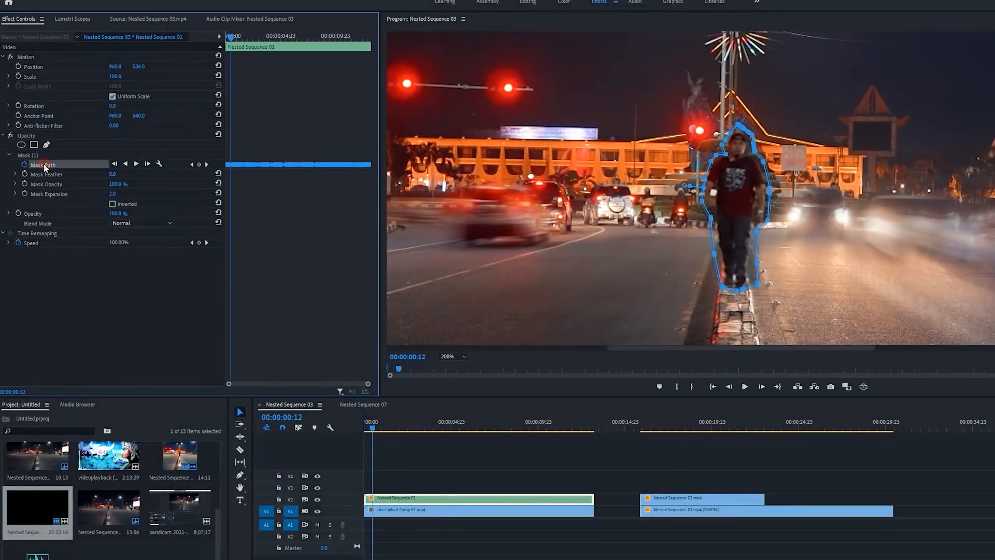
drag(231, 38, 238, 38)
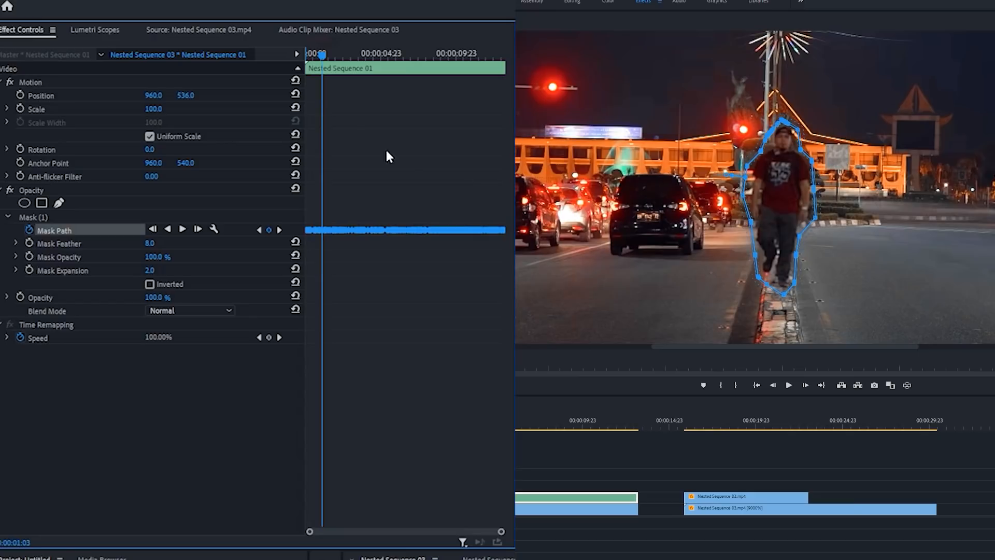
drag(325, 55, 484, 25)
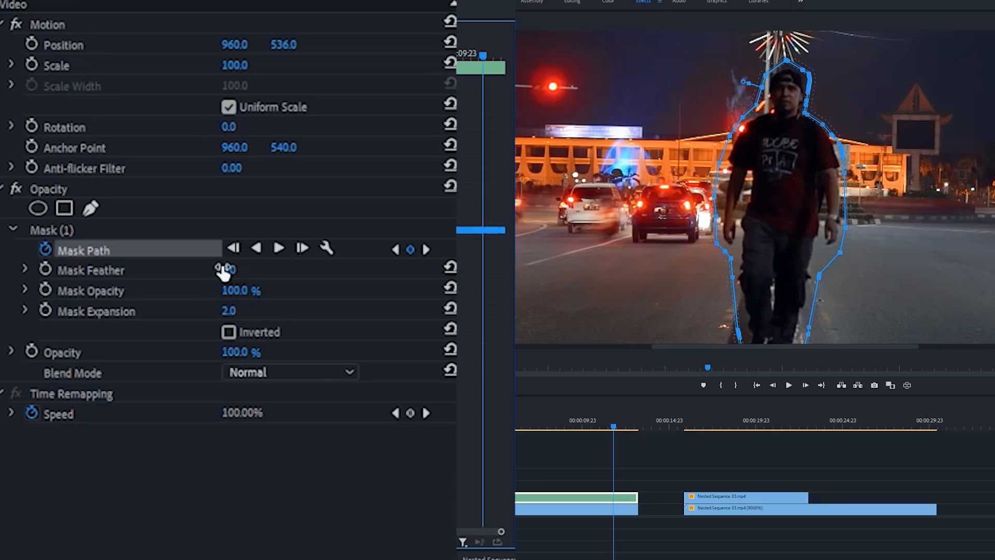
drag(485, 56, 411, 52)
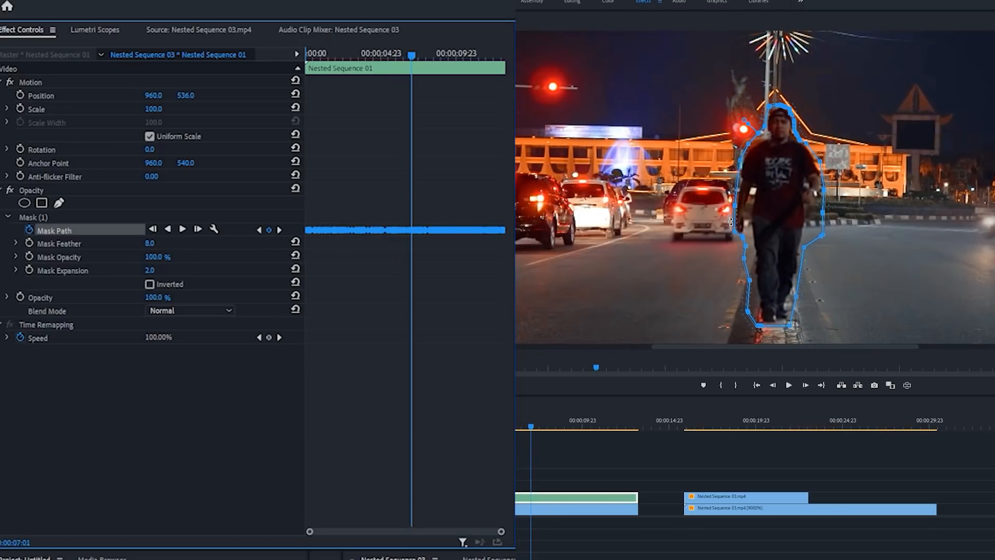
drag(413, 54, 434, 55)
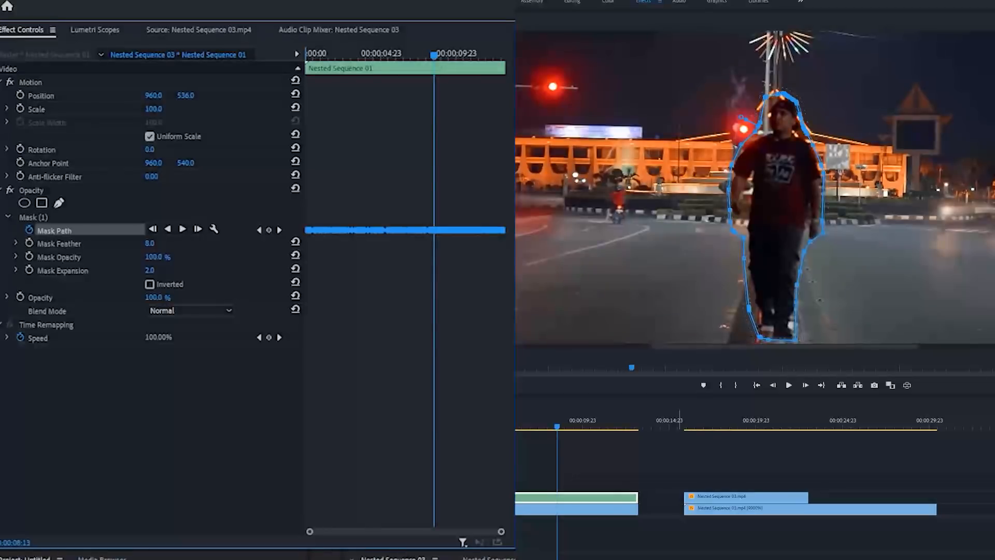
drag(596, 559, 689, 559)
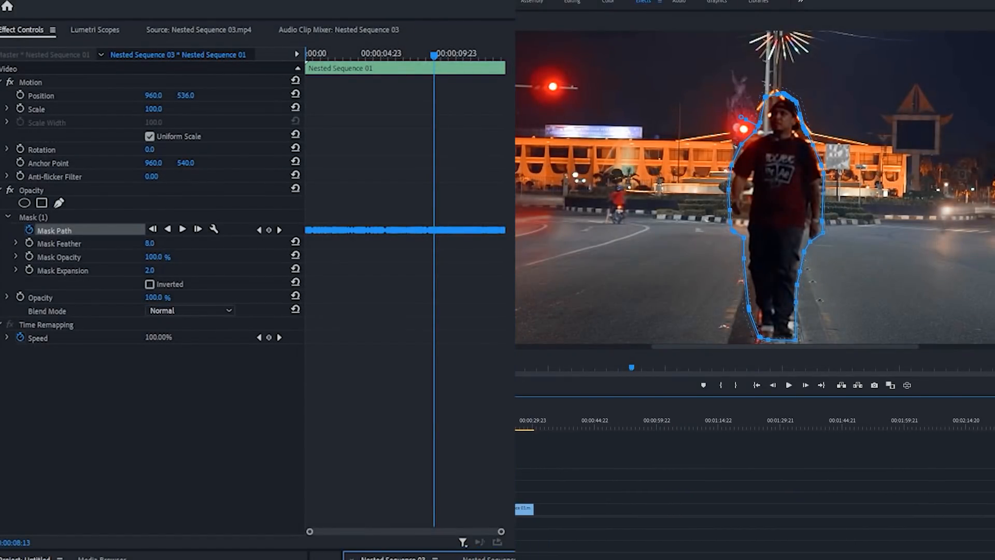
Fit the whole frame in the preview and play the sequence from the start to review the masked walking man.
key(Home)
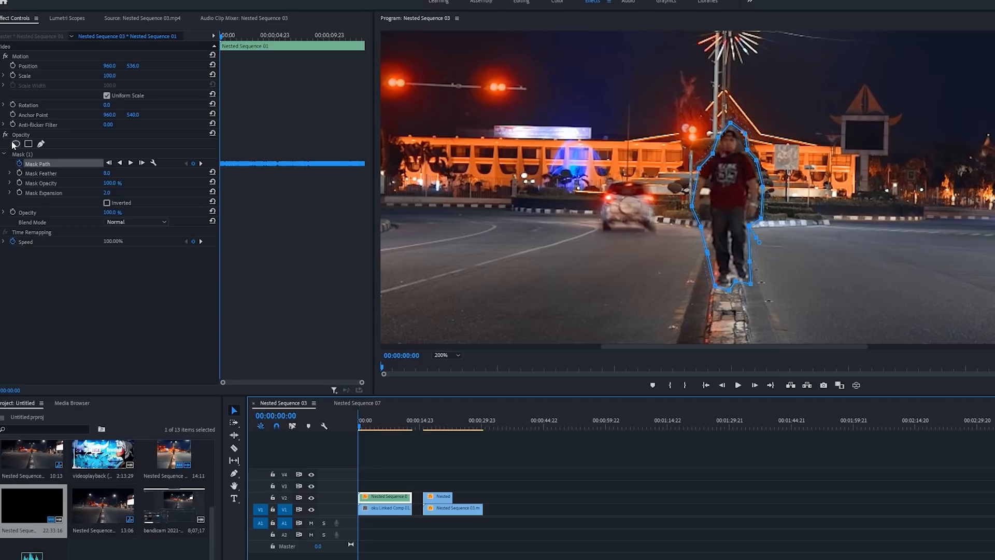
click(231, 43)
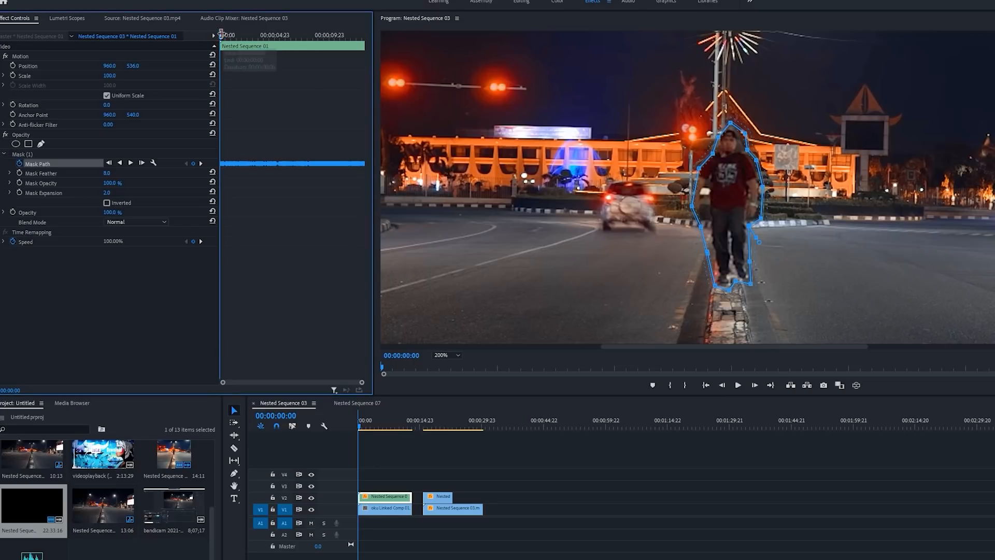
mouse_move(232, 41)
mouse_down()
mouse_move(359, 25)
mouse_move(222, 32)
mouse_up()
click(441, 356)
click(443, 366)
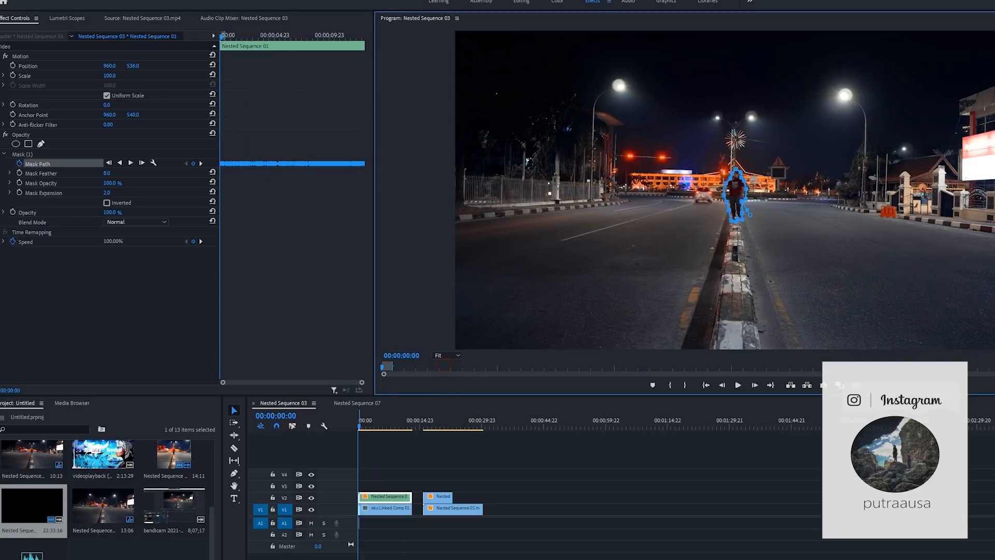
click(558, 537)
key(space)
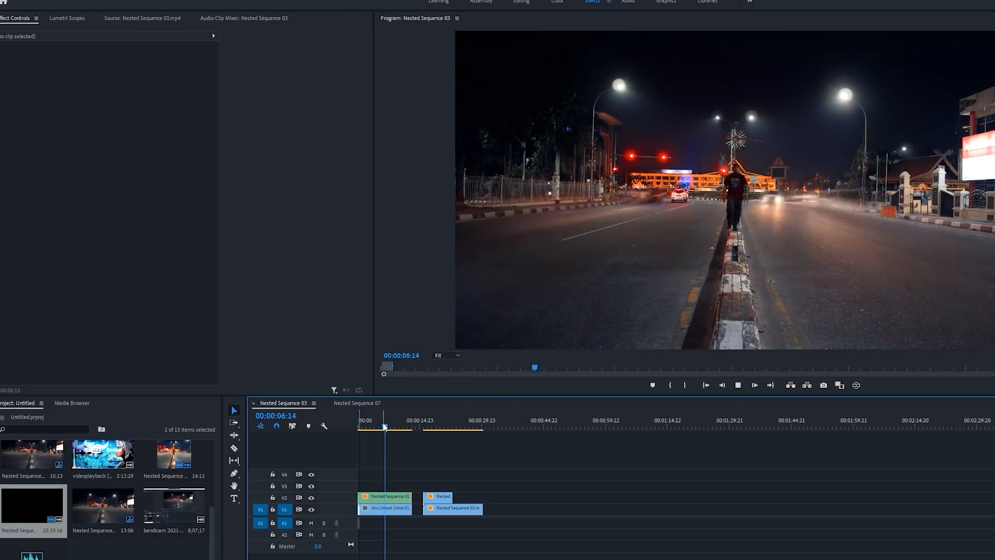
key(space)
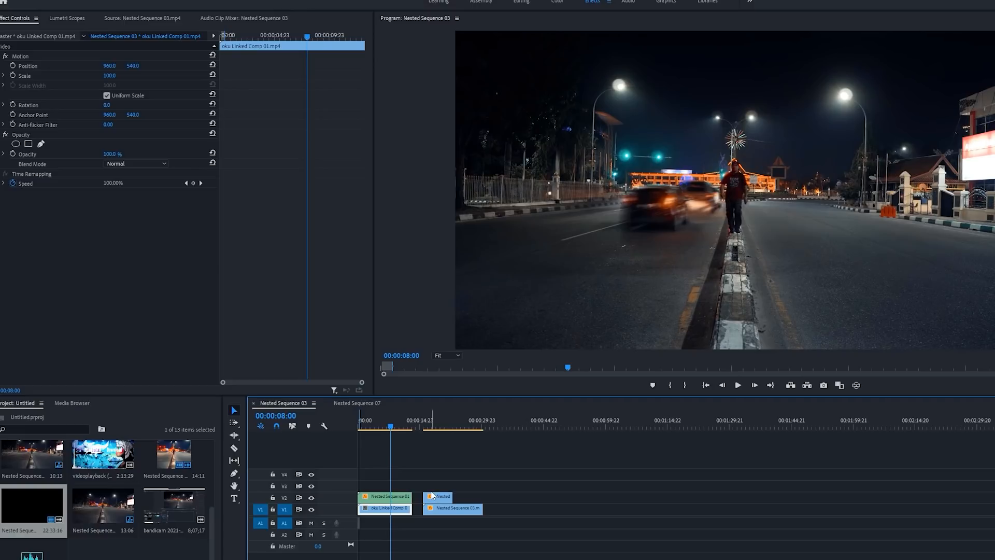
Nest the Nested Sequence 01 clip and the oku Linked Comp 01.mp4 clip below it into one sequence.
drag(382, 553, 403, 479)
right_click(404, 506)
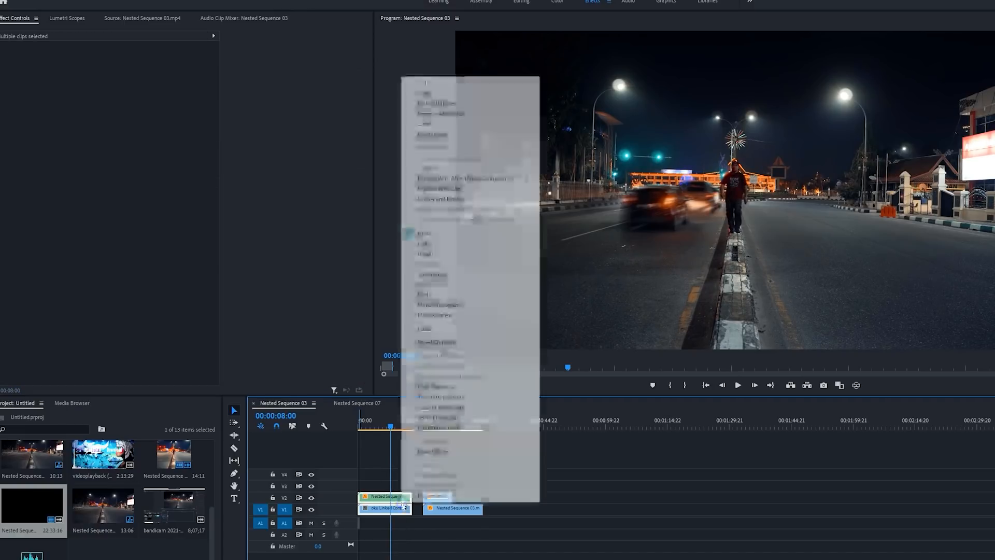
click(429, 295)
click(555, 311)
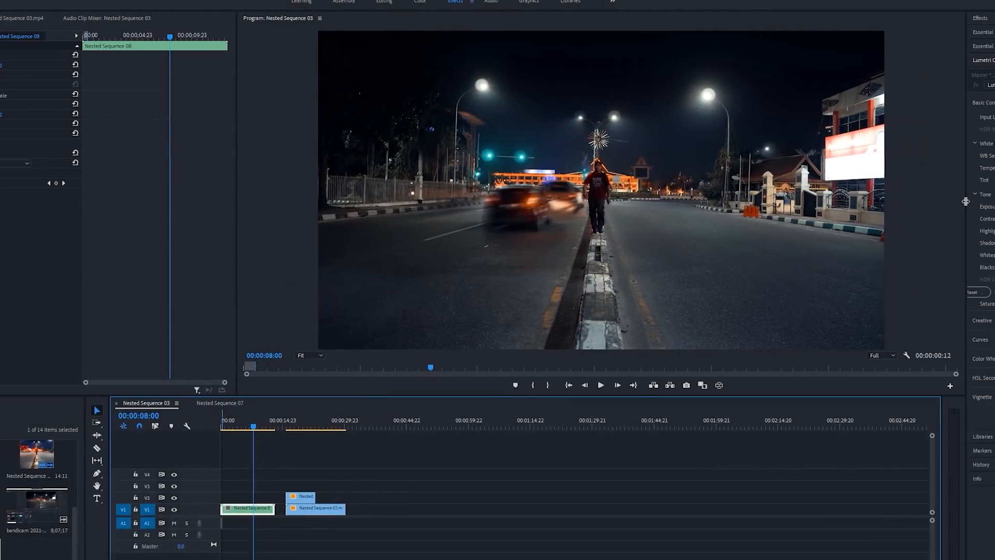
Grade the nested clip with temperature 32.5, tint 19.7, exposure 0.6, highlights 32.5 and whites 36, and play it from the start.
mouse_move(913, 169)
mouse_down()
mouse_move(929, 171)
mouse_move(922, 180)
mouse_up()
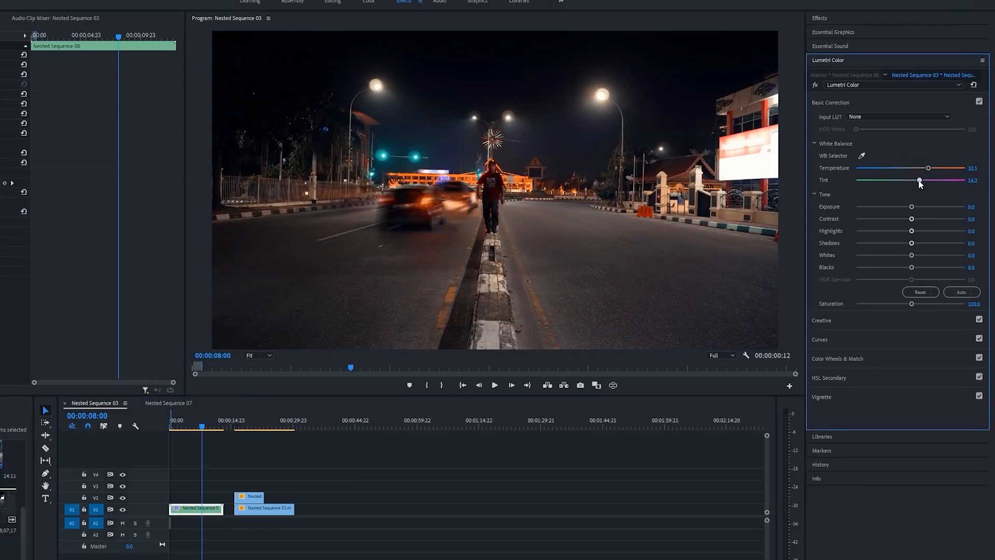
drag(912, 206, 931, 255)
drag(195, 424, 117, 418)
key(space)
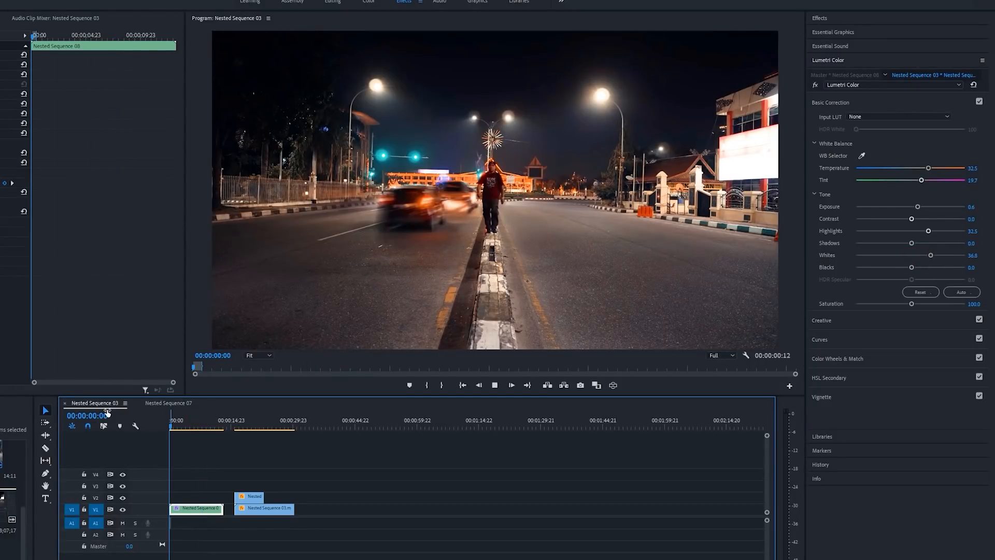